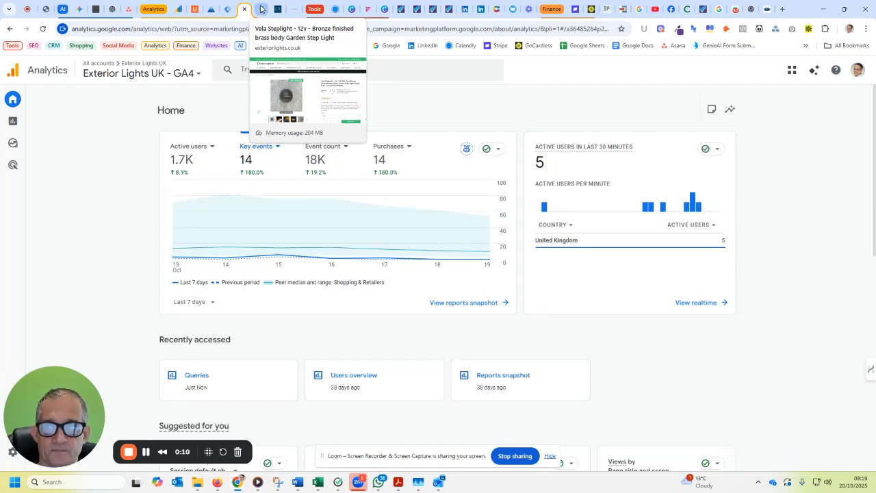
Step: View the Vela Steplight product page and return to the Exterior Lights UK analytics overview
left_click(261, 9)
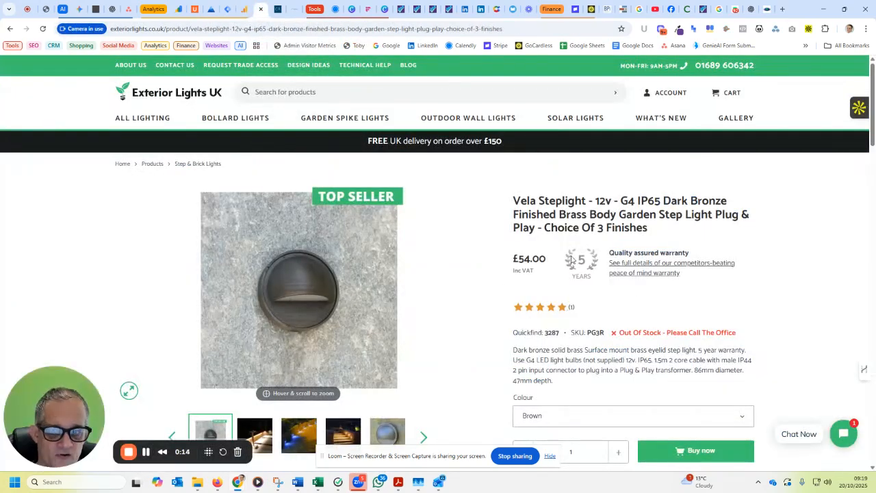
left_click(243, 9)
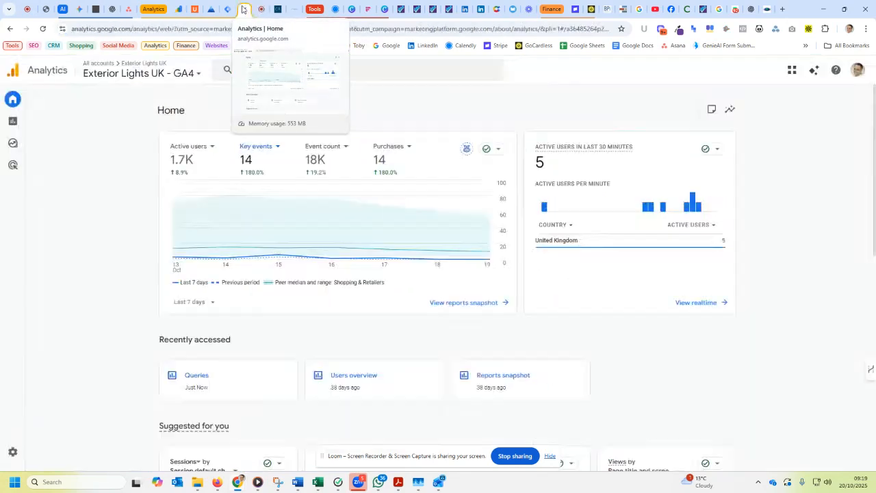
mouse_move(437, 252)
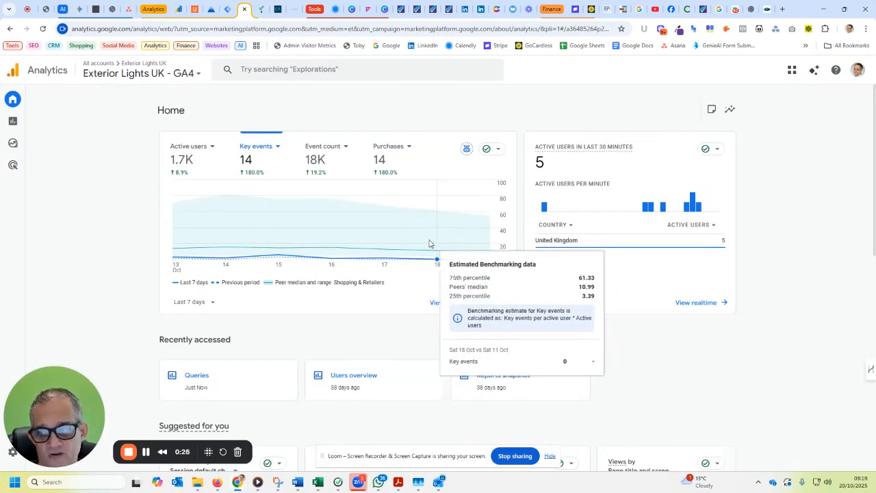
mouse_move(391, 210)
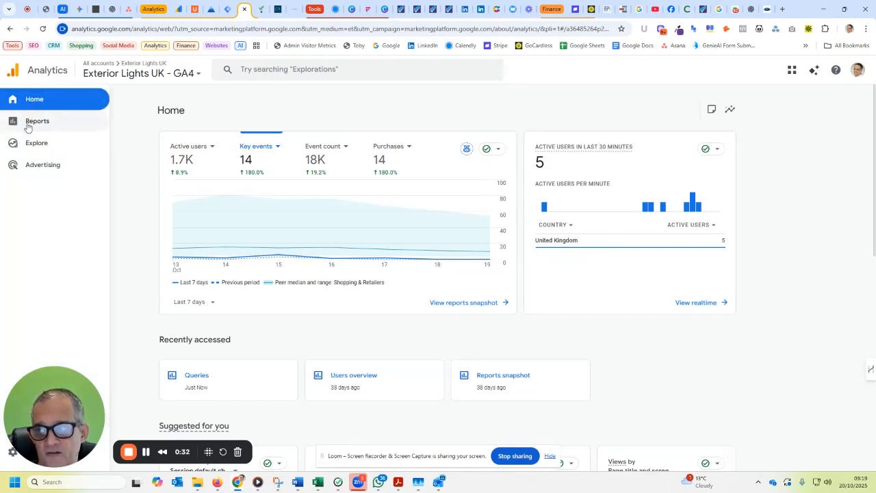
Step: Open the Pages and screens report in the Engagement section for Exterior Lights UK
left_click(32, 127)
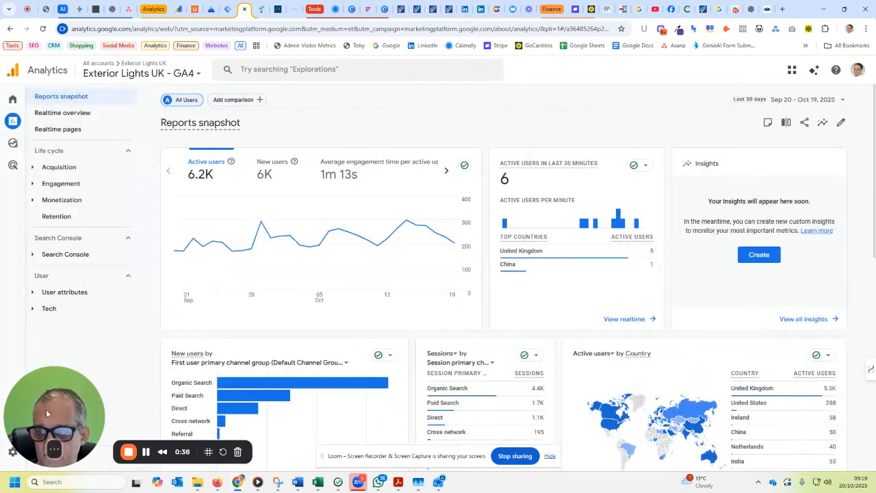
left_click_drag(49, 373, 360, 373)
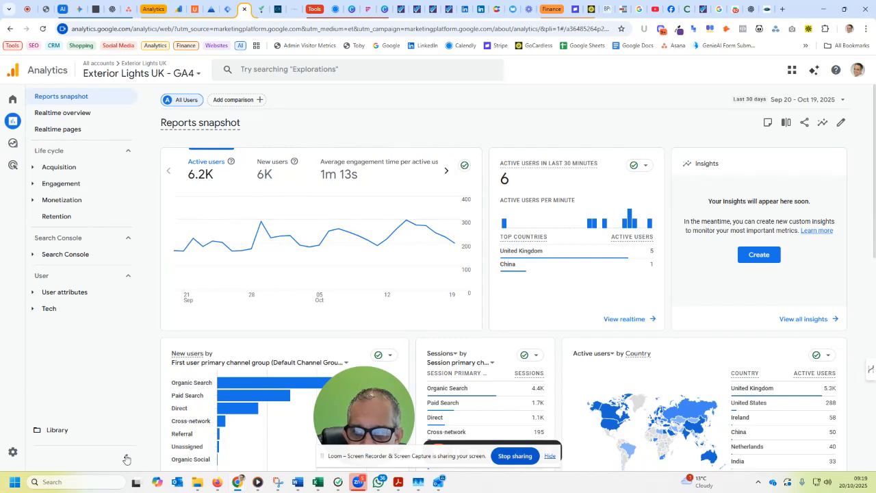
left_click(63, 185)
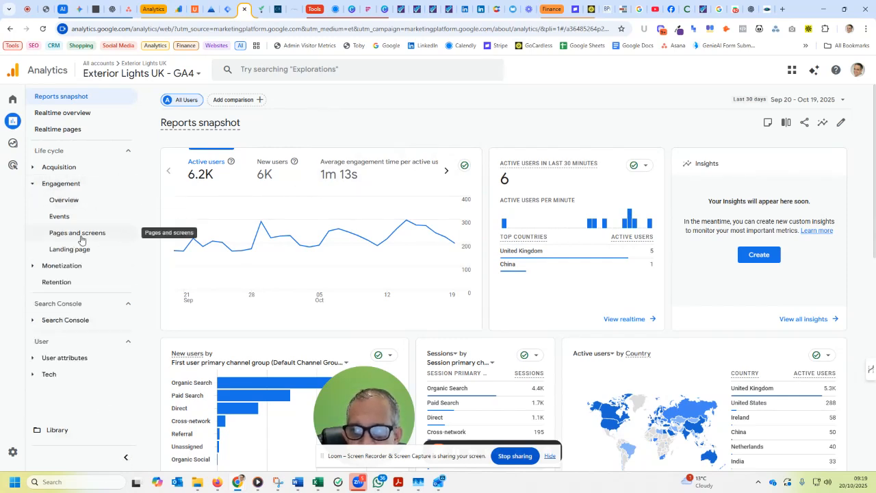
left_click(93, 236)
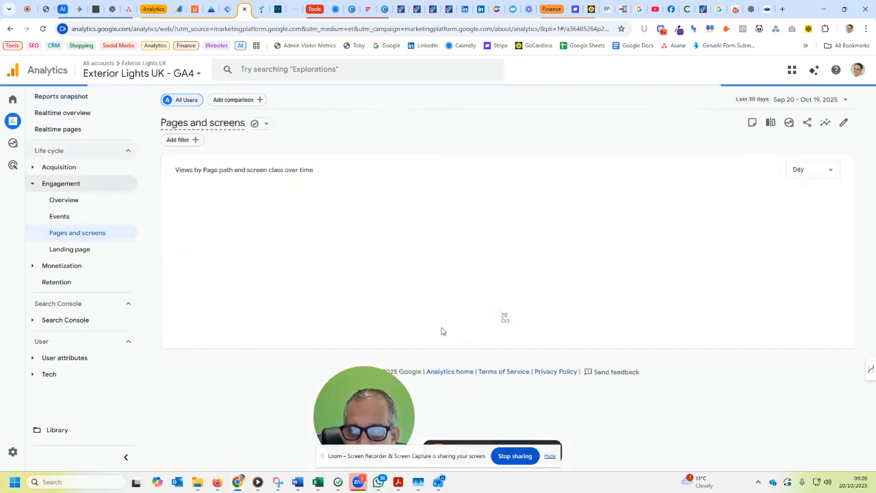
left_click_drag(356, 369, 48, 368)
Step: Apply the Last 30 days date range to the Pages and screens report
scroll(382, 408, "down", 1)
scroll(382, 408, "down", 1)
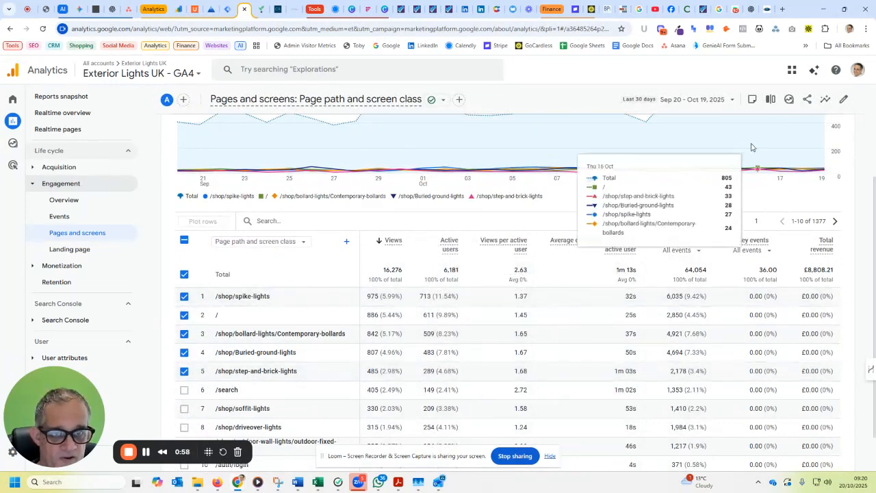
scroll(677, 209, "up", 2)
left_click(705, 100)
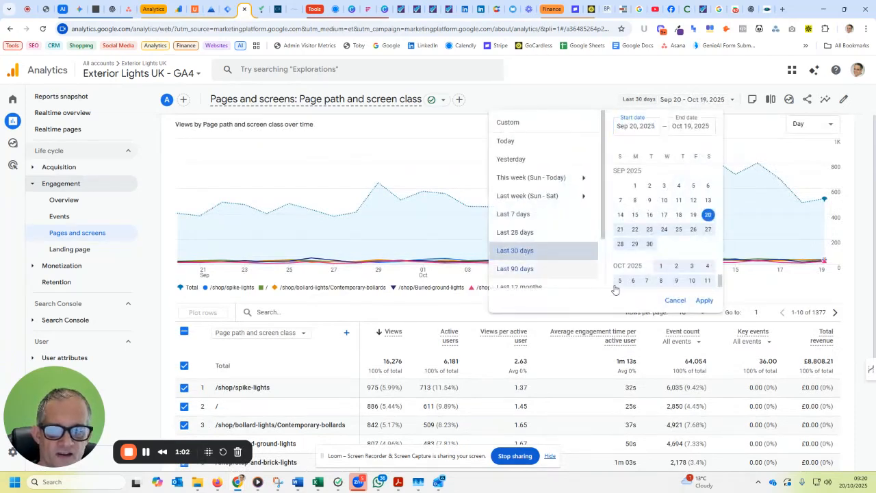
left_click(704, 301)
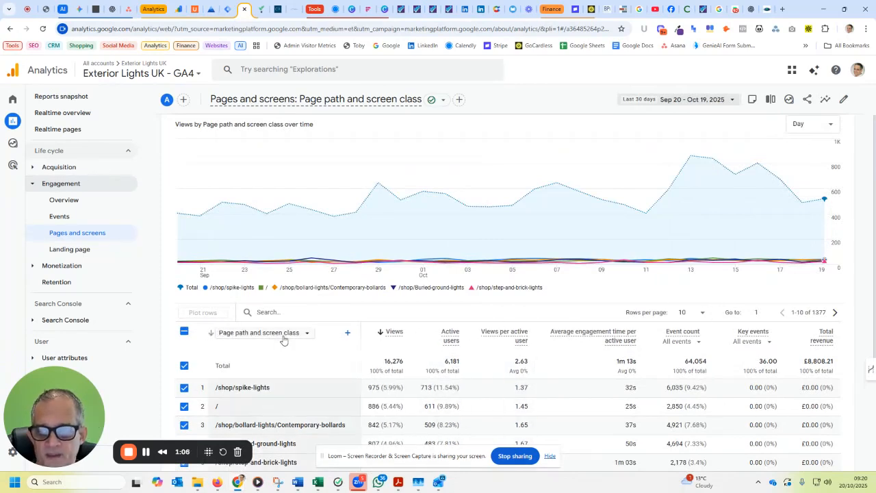
Step: Set the page path table to 50 rows per page and review the listed pages
scroll(327, 362, "down", 2)
scroll(327, 365, "down", 1)
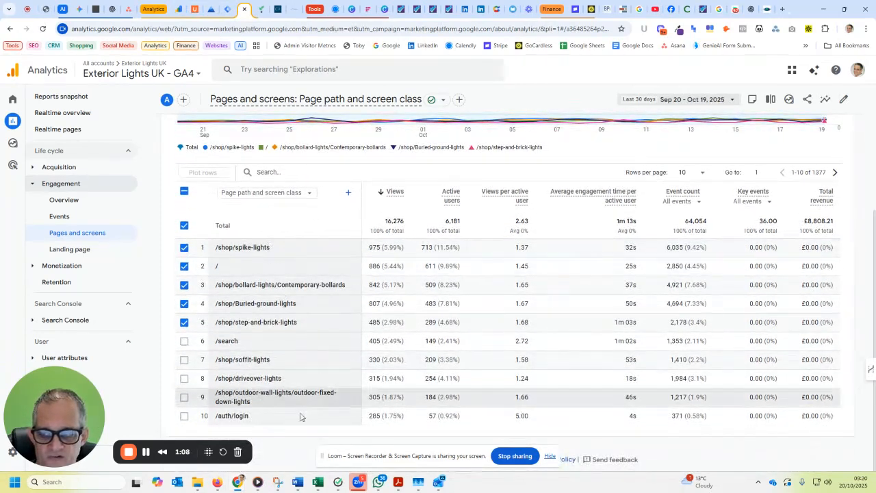
scroll(726, 339, "up", 3)
left_click(702, 312)
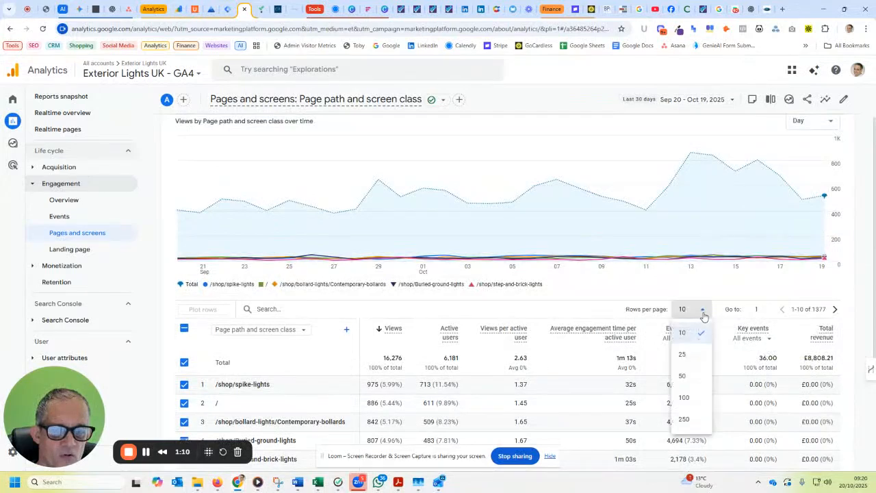
left_click(693, 383)
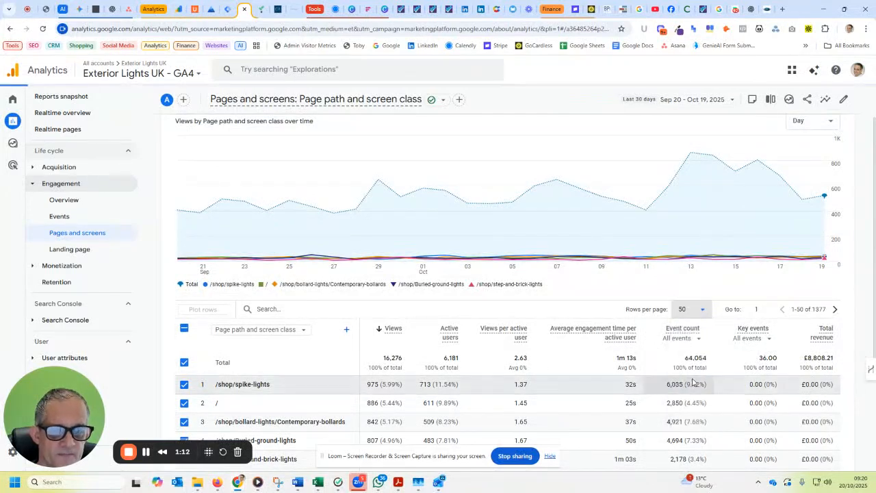
scroll(323, 330, "down", 1)
scroll(323, 330, "down", 4)
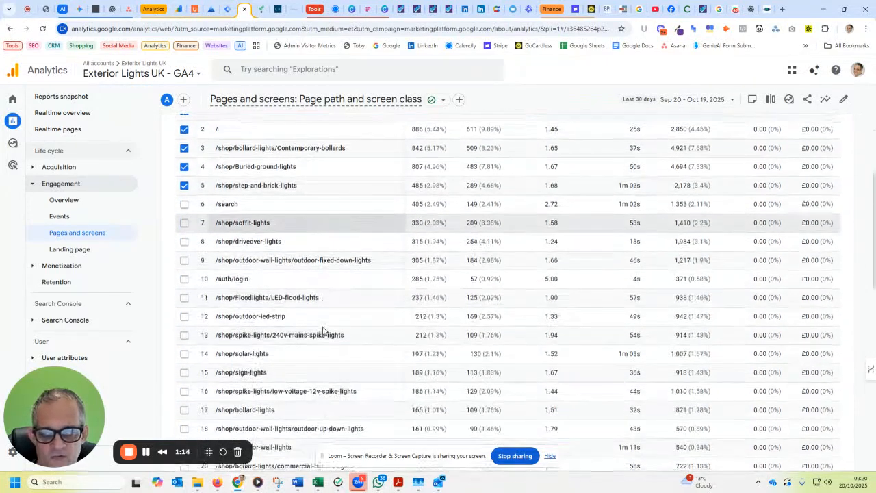
scroll(323, 331, "up", 2)
scroll(323, 330, "up", 1)
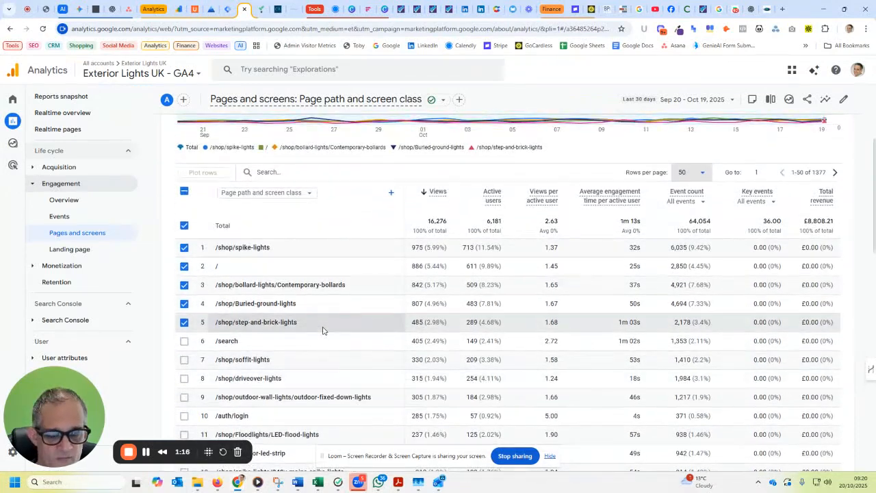
Step: Take the /product/ part of the Vela Steplight page's web address and filter the page path table by it
left_click(262, 8)
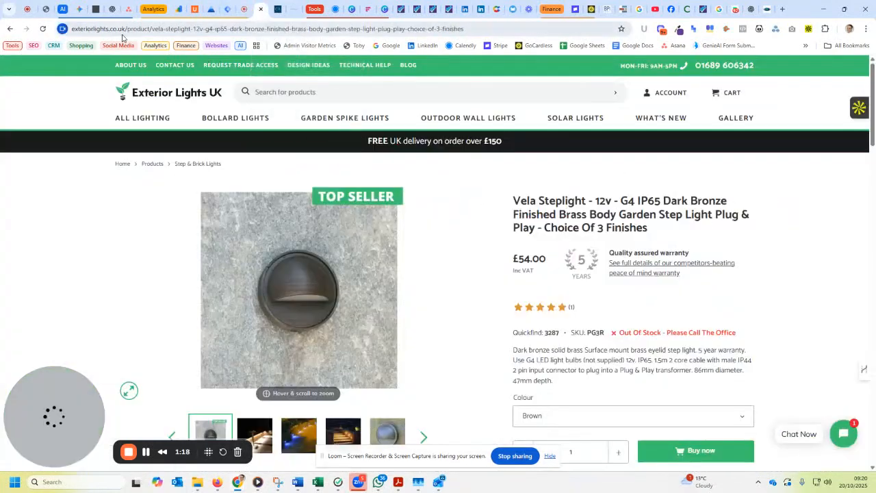
left_click_drag(126, 28, 151, 29)
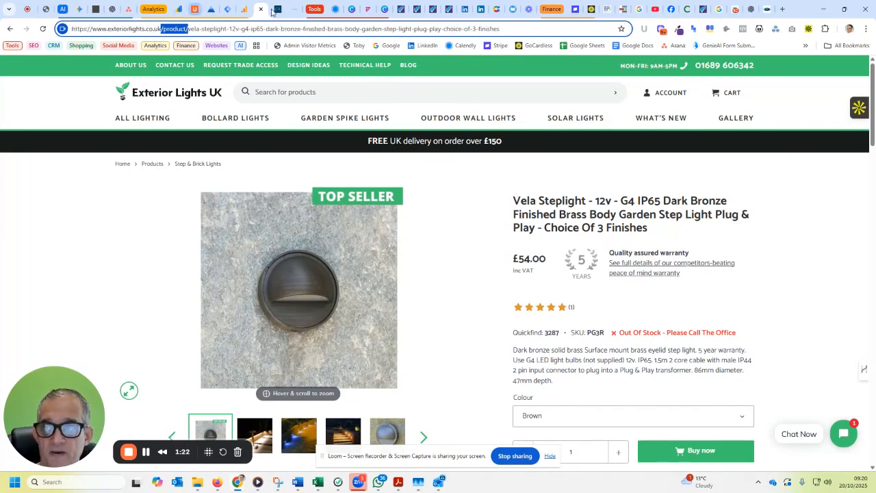
left_click(243, 9)
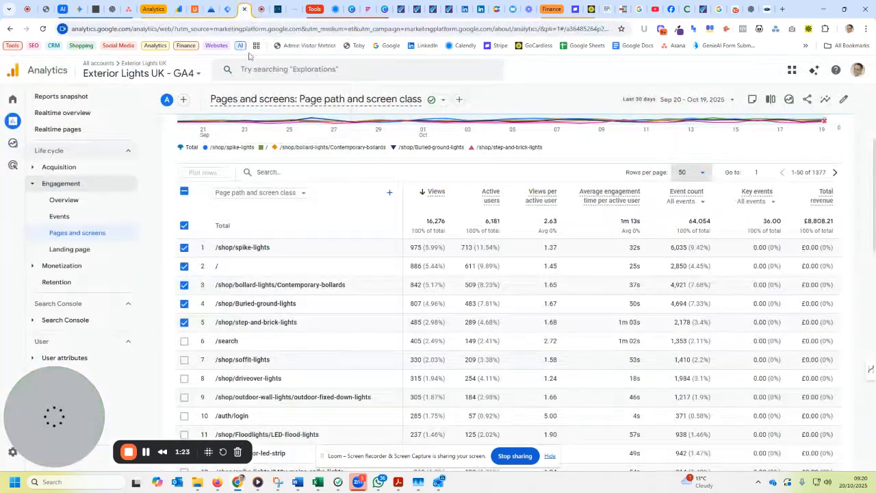
left_click(272, 172)
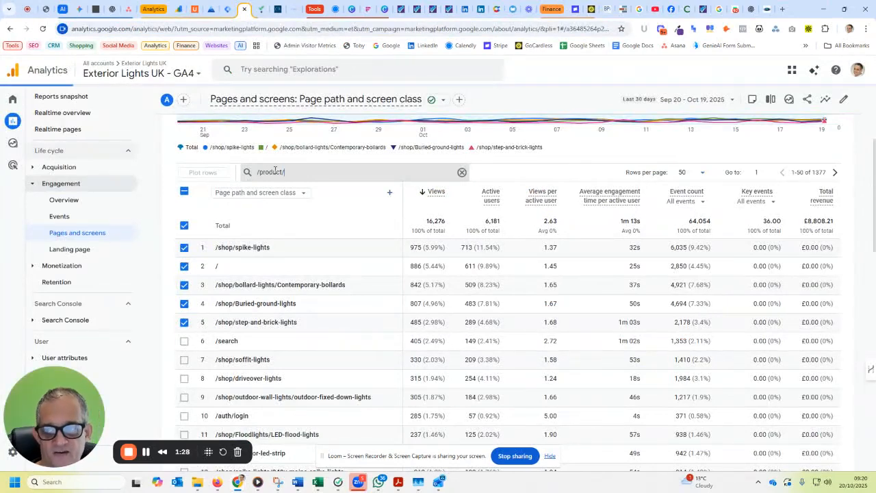
key("Return")
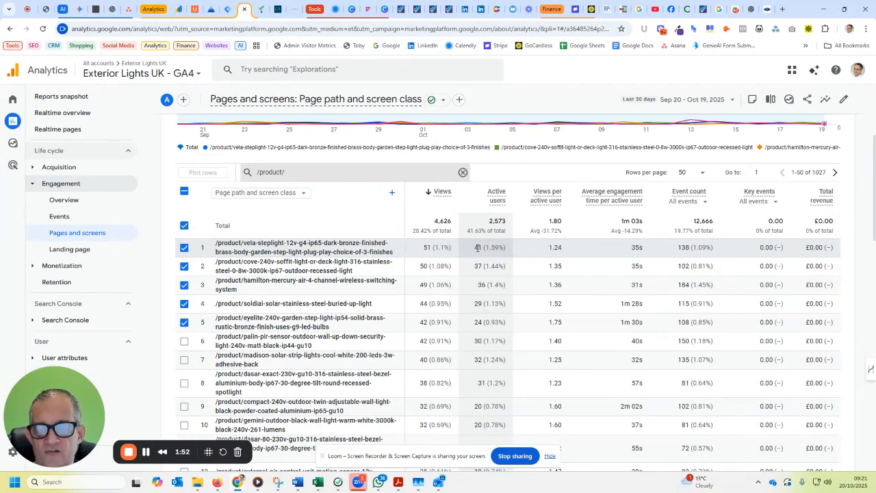
Step: Check the Vela Steplight product page again and return to the filtered page report
left_click(260, 10)
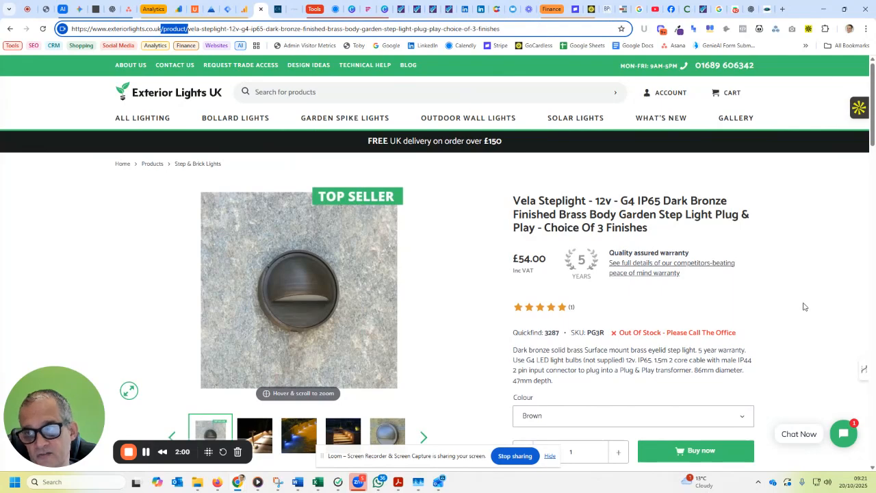
left_click(243, 9)
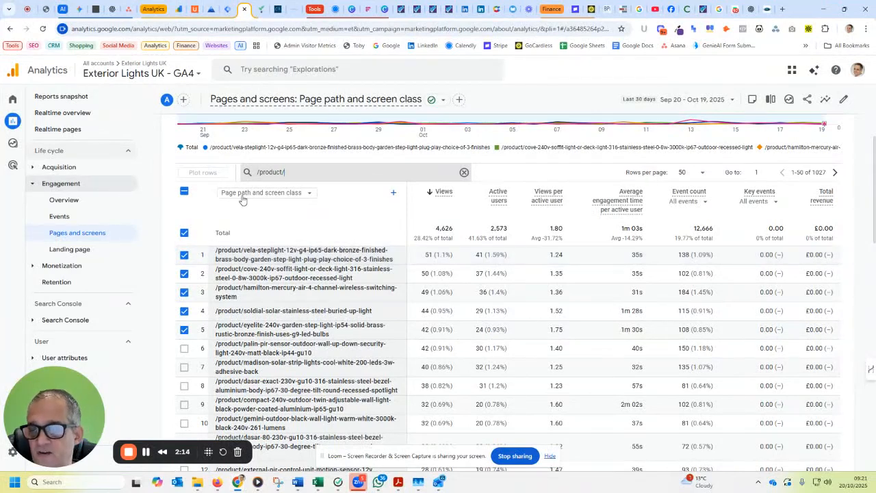
scroll(242, 200, "down", 1)
Step: Switch Analytics to the Carter Ruck - NEW - GA4 property
left_click(198, 72)
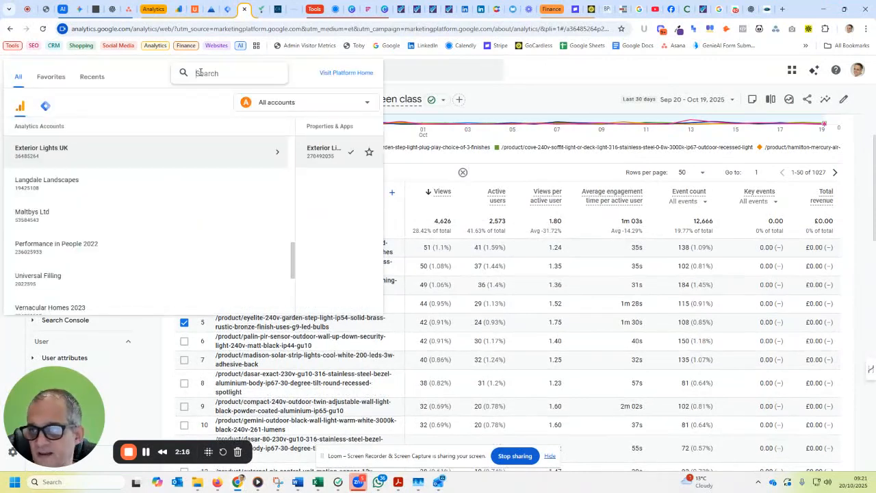
scroll(178, 243, "down", 3)
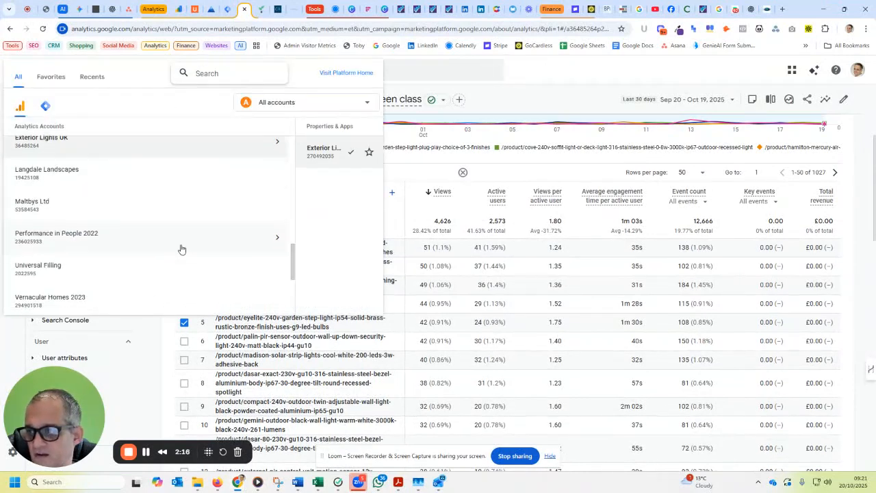
left_click(288, 234)
left_click(345, 160)
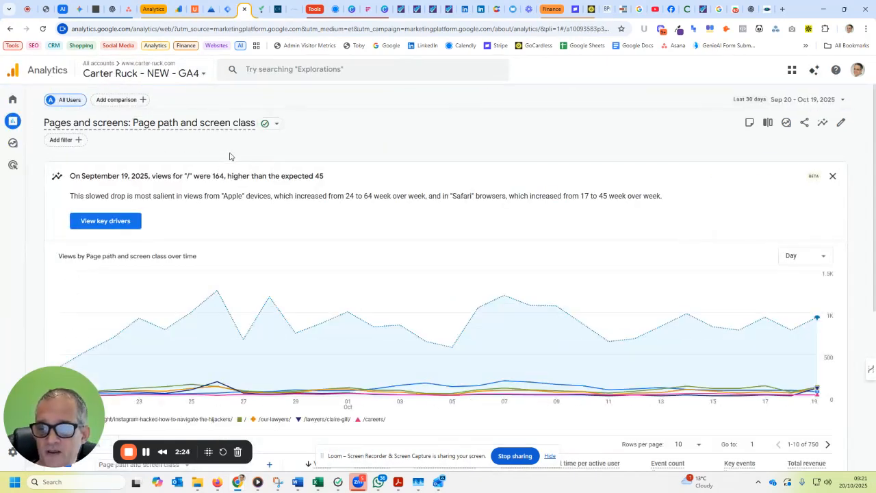
Step: Expand the report navigation and open Carter Ruck's Pages and screens report from the Engagement section
left_click_drag(55, 375, 262, 383)
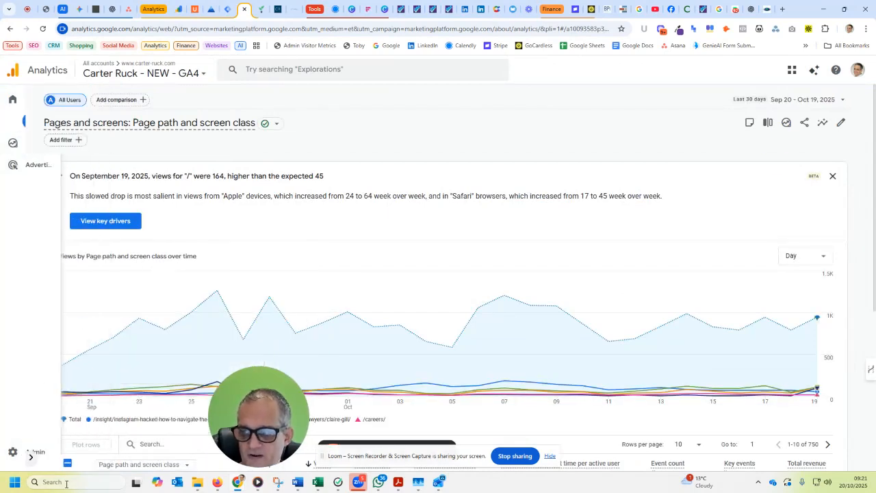
left_click(32, 462)
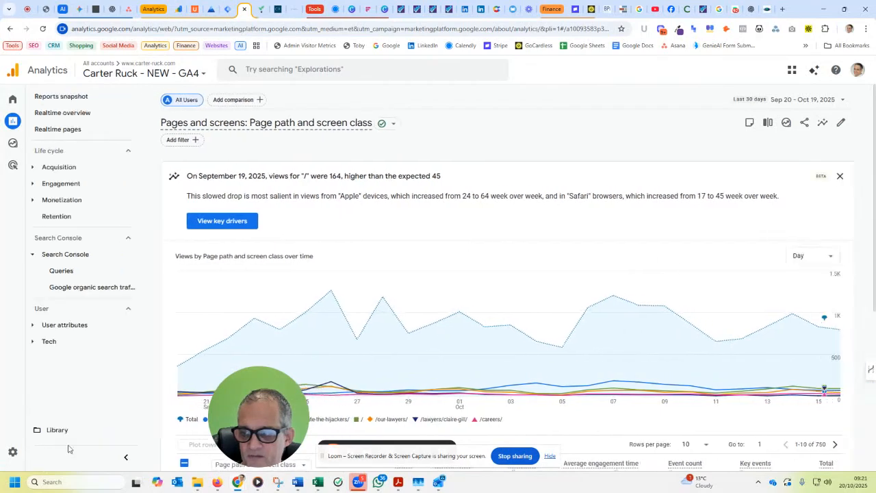
left_click(62, 185)
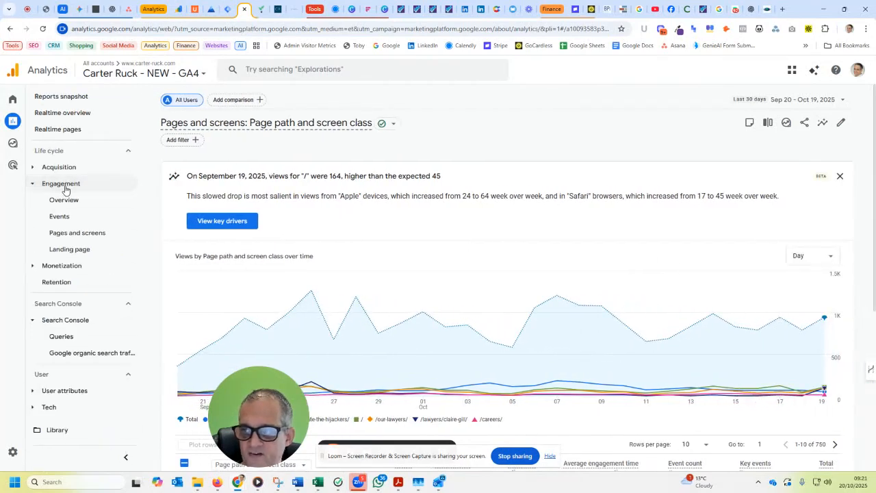
left_click(69, 250)
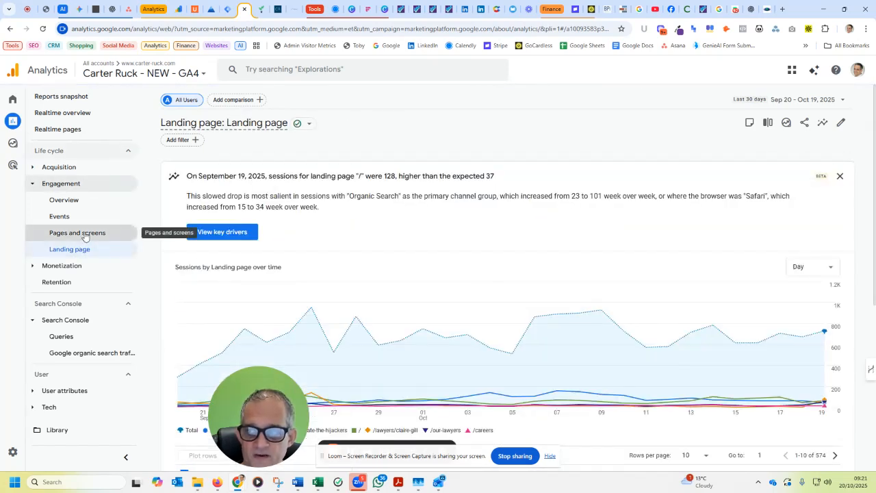
left_click(84, 234)
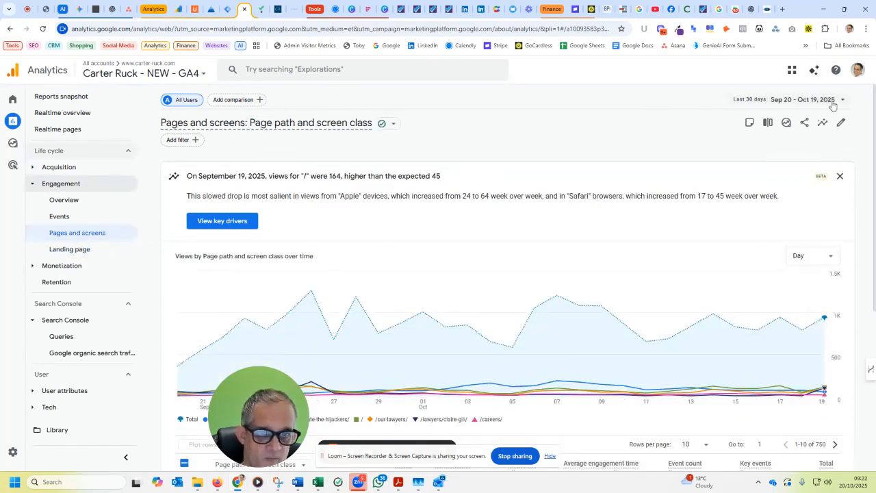
Step: Show 50 rows per page in Carter Ruck's page path table and examine the page paths
left_click_drag(281, 402, 61, 327)
scroll(422, 319, "down", 4)
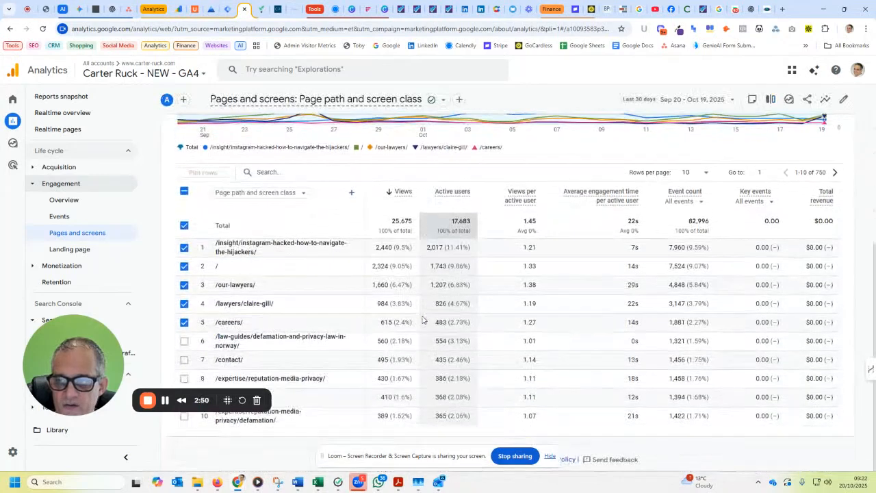
left_click(706, 172)
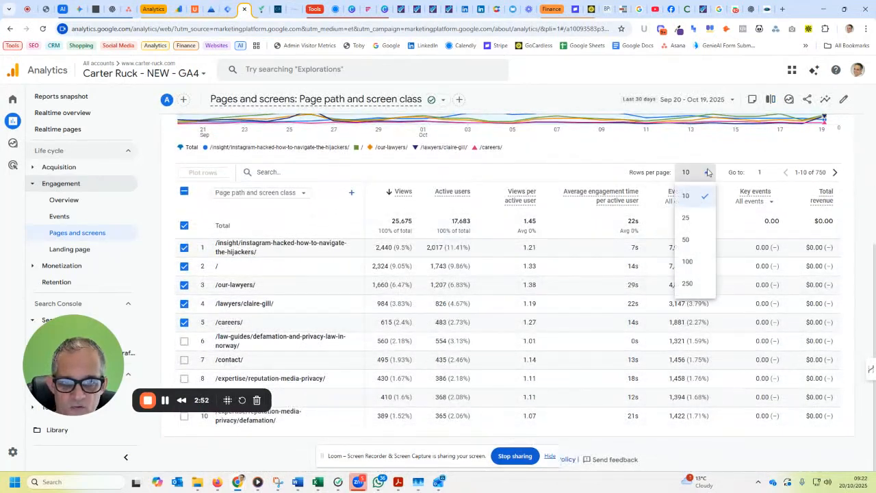
left_click(688, 240)
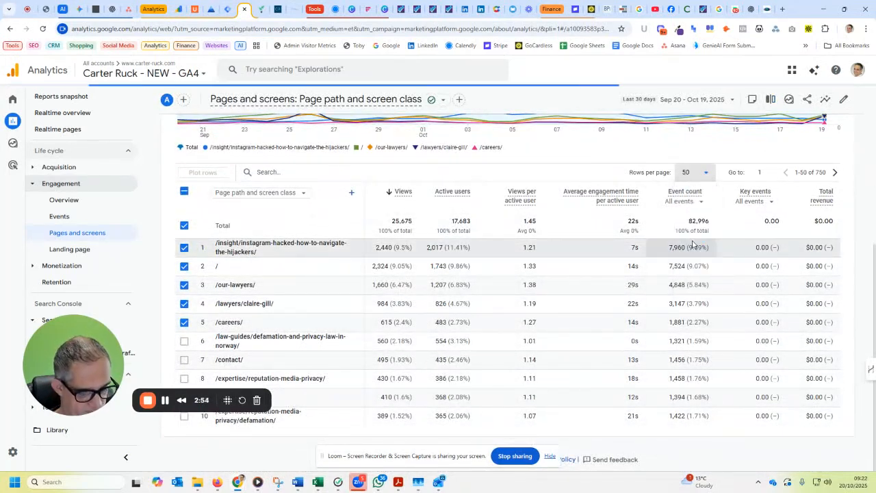
scroll(321, 284, "down", 2)
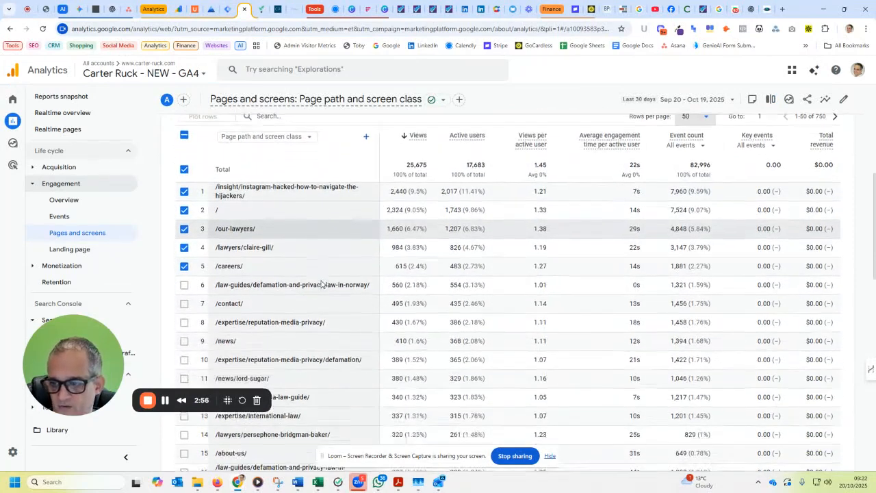
scroll(321, 284, "down", 1)
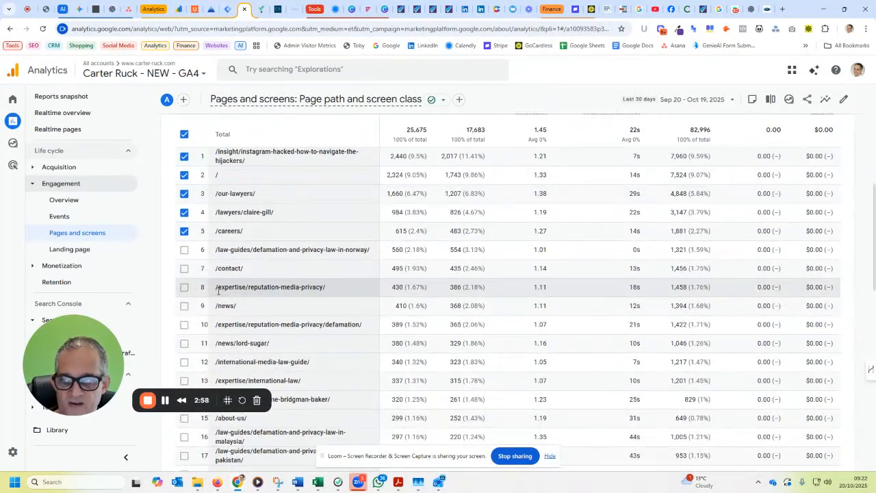
Step: Look through Carter-Ruck's reputation-media-privacy expertise page and return to the analytics report
left_click(278, 9)
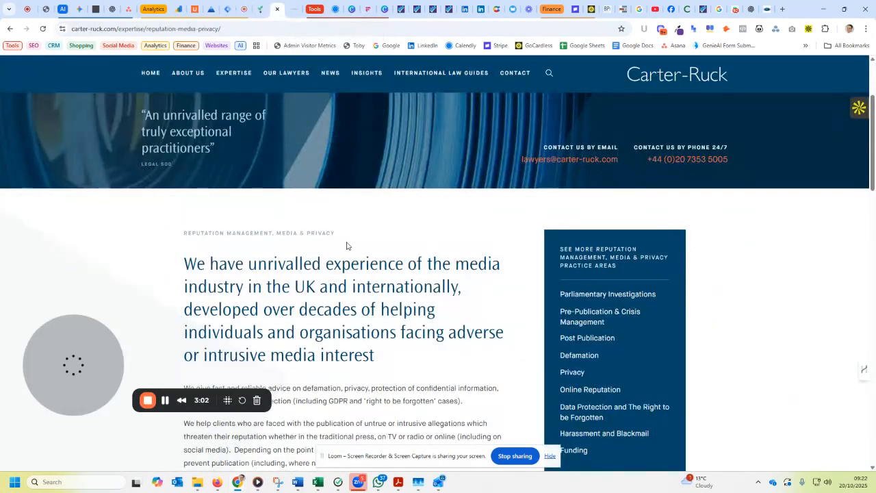
scroll(361, 279, "down", 7)
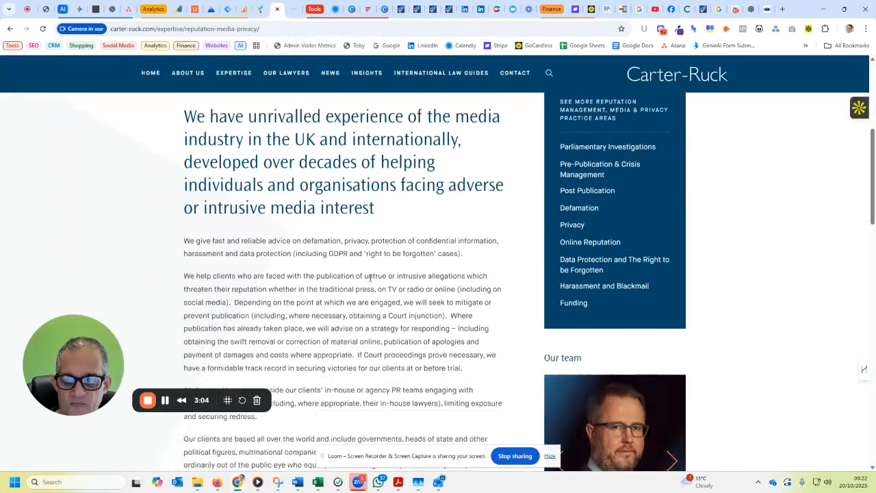
scroll(269, 86, "up", 2)
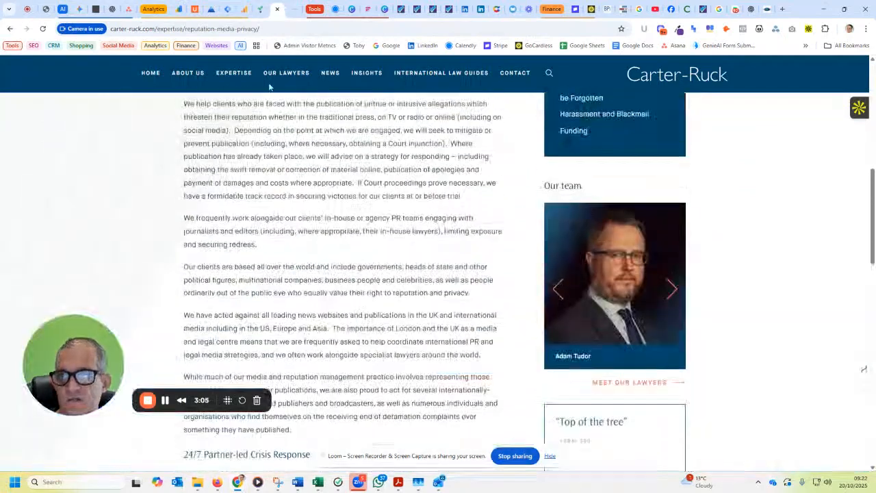
left_click(232, 9)
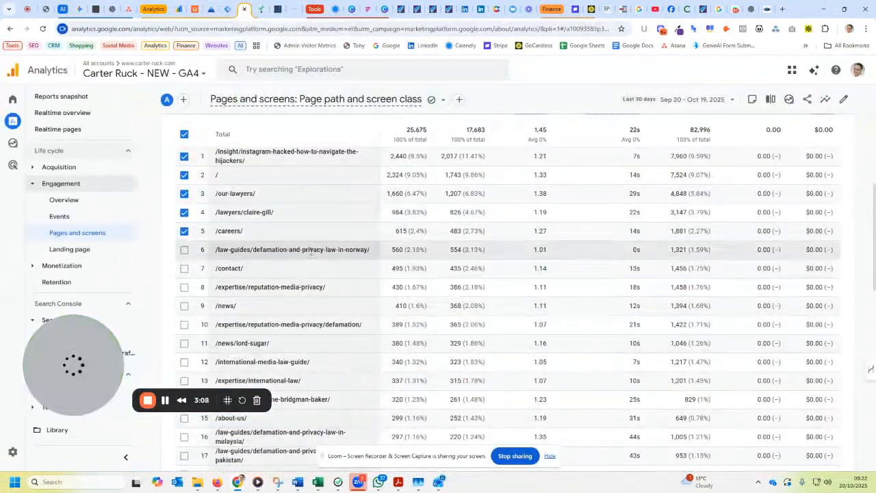